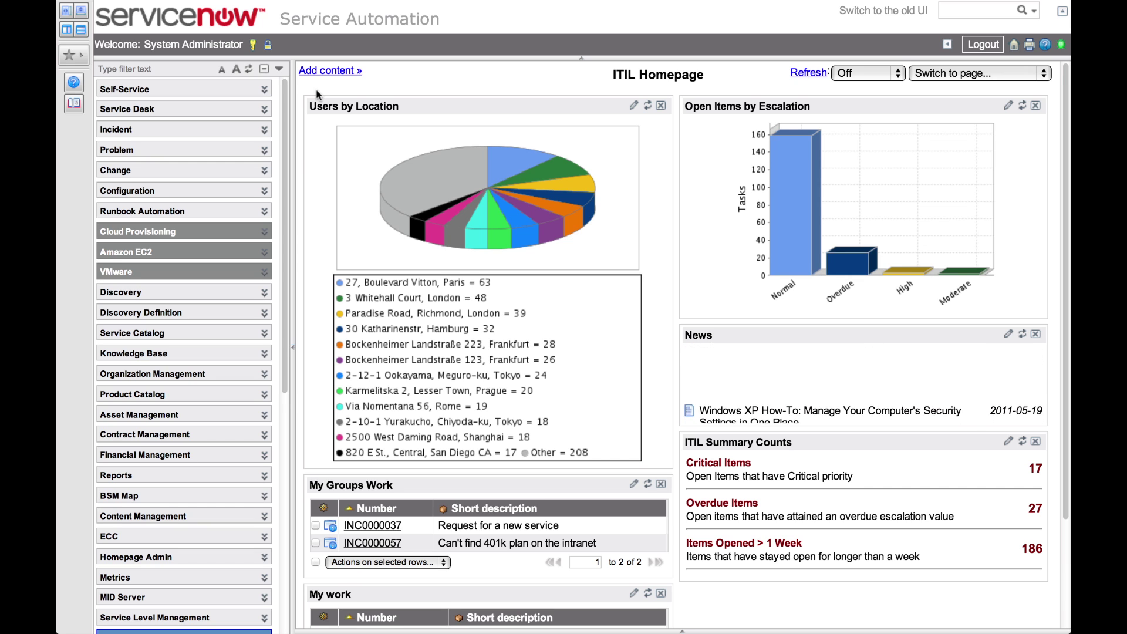
- Filter the navigator for 'workflow', launch the Workflow Editor, and browse its published workflows
click(143, 70)
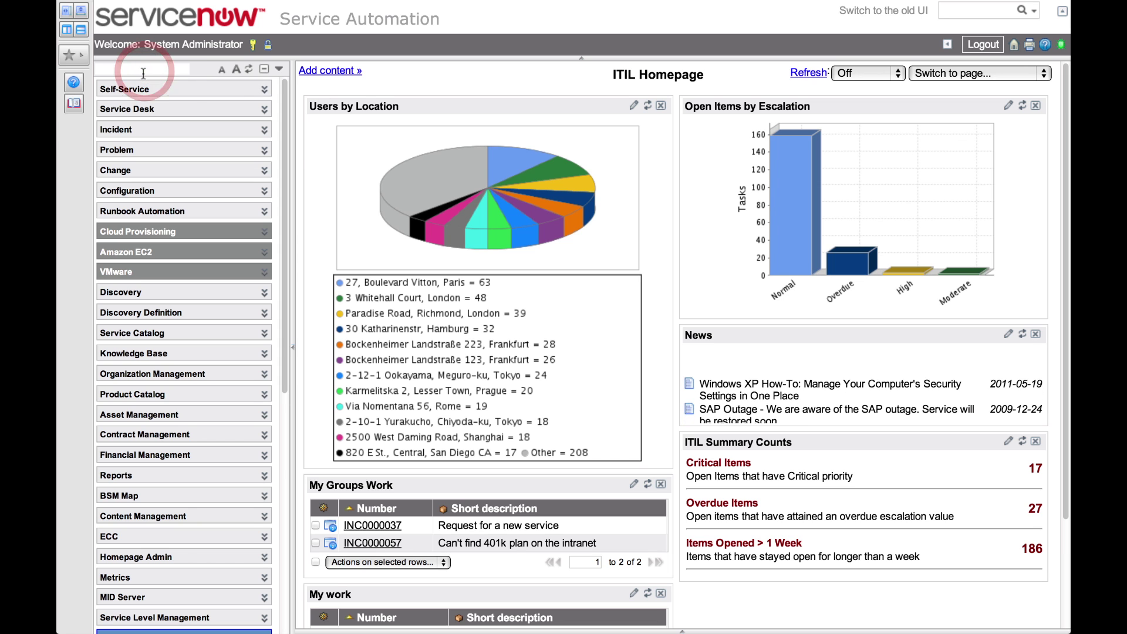
text(workflow)
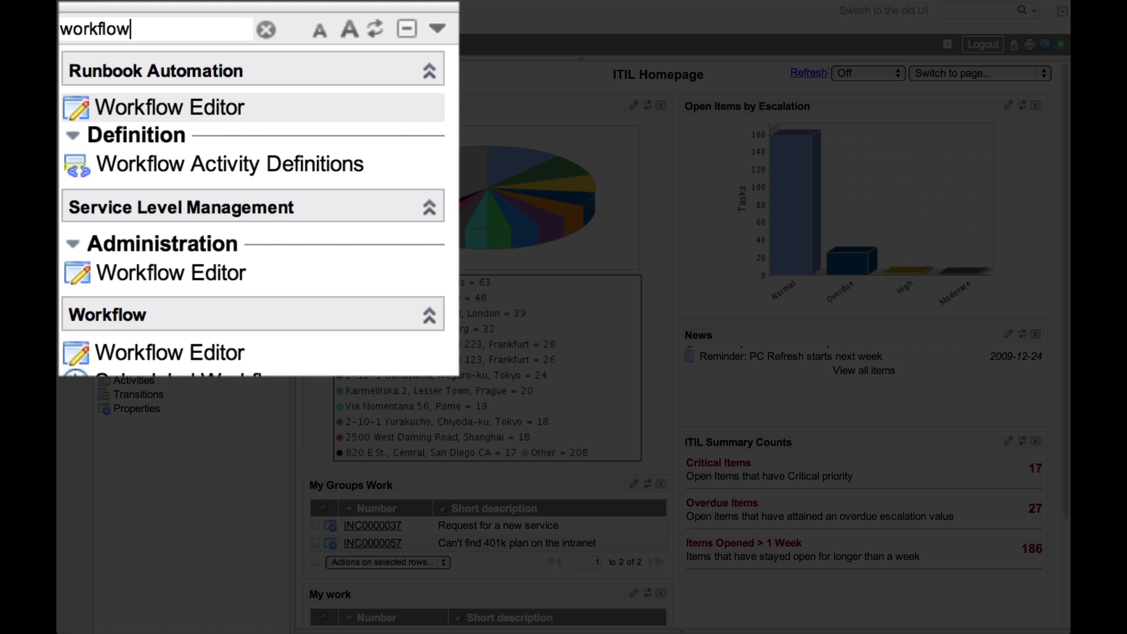
click(216, 103)
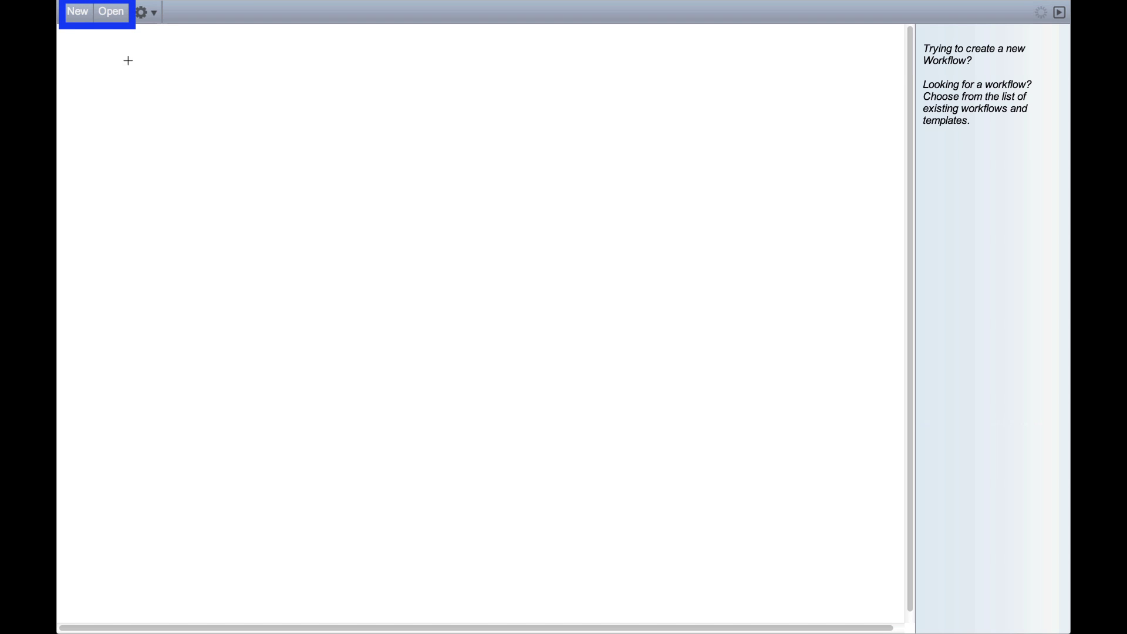
click(111, 14)
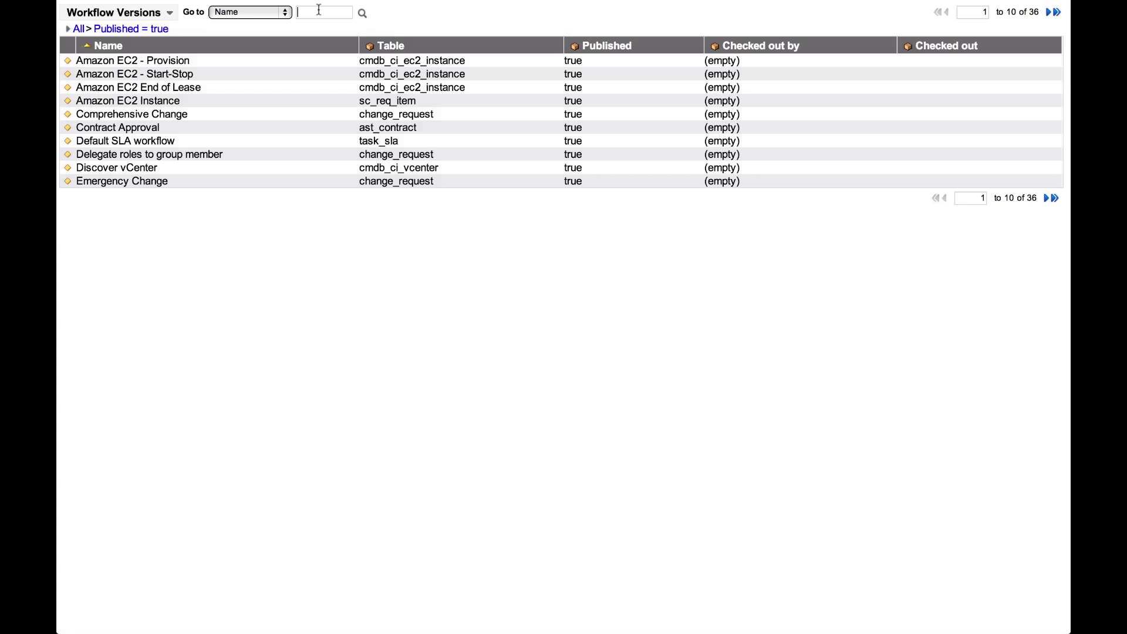
- Search the published workflow versions for '*routine' and open the Routine Change workflow
text(*routine)
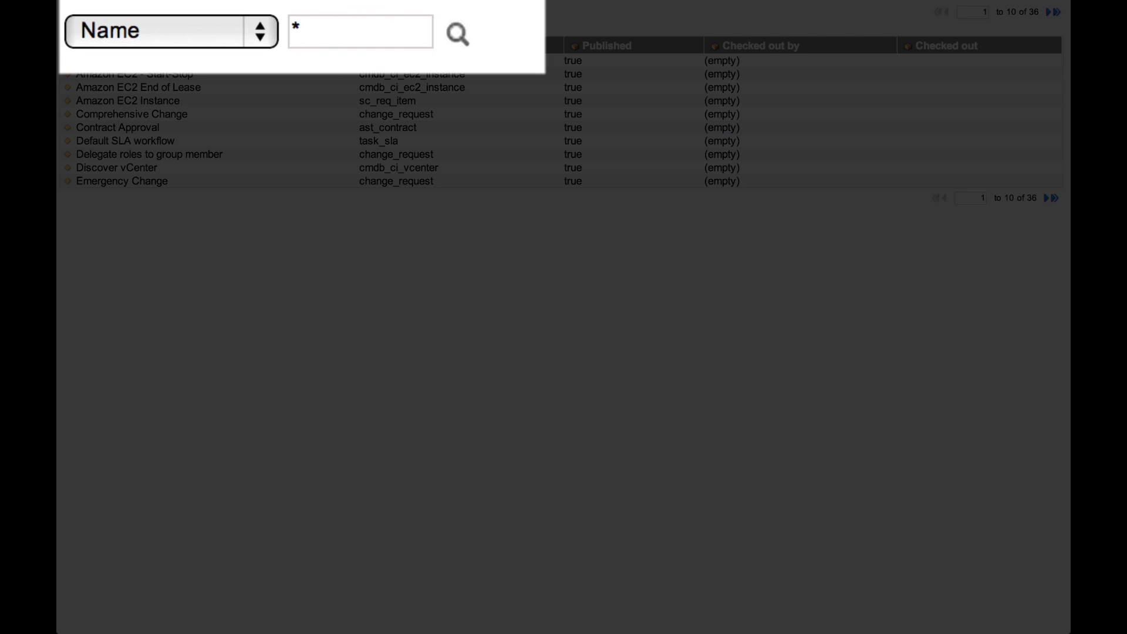
key(Return)
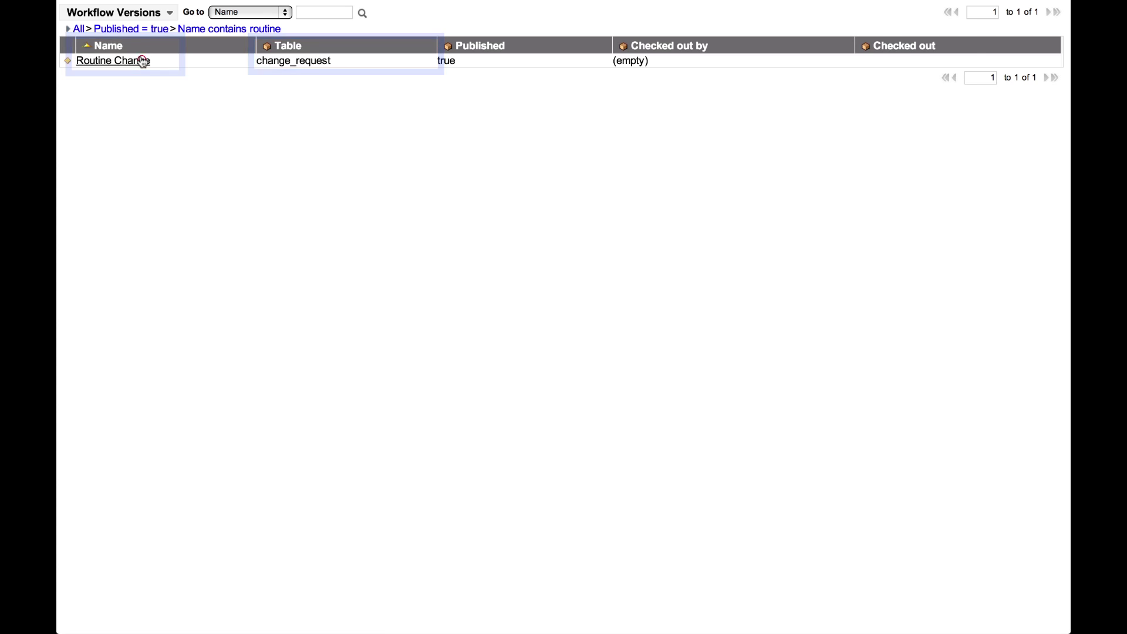
click(143, 61)
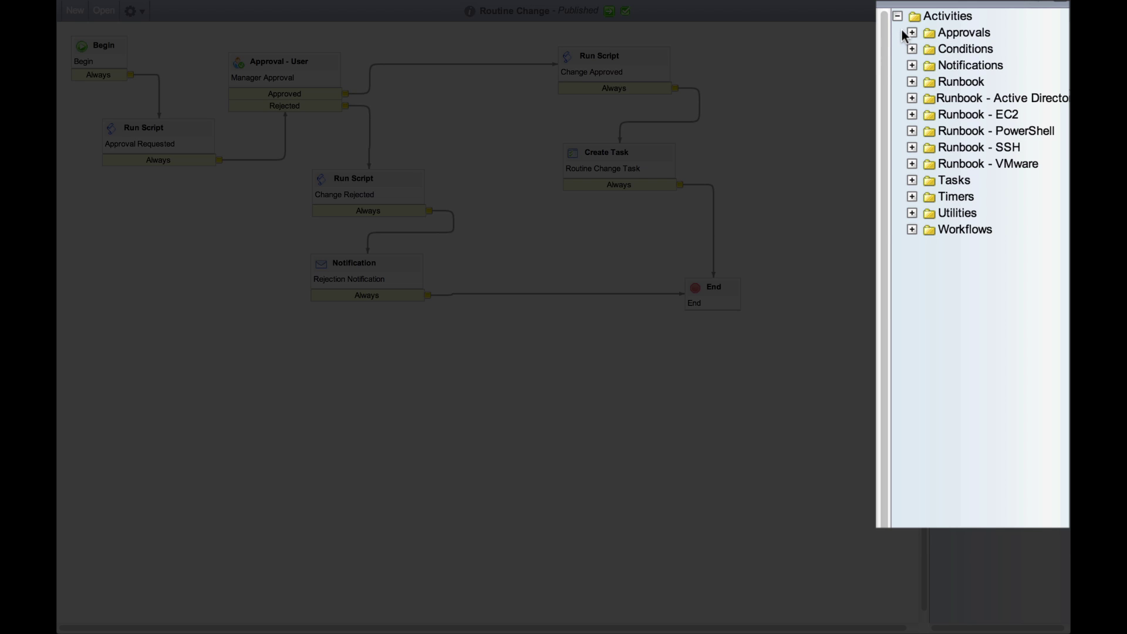
- Expand the Approvals, Conditions and Notifications palettes and view the Routine Change workflow properties
click(911, 33)
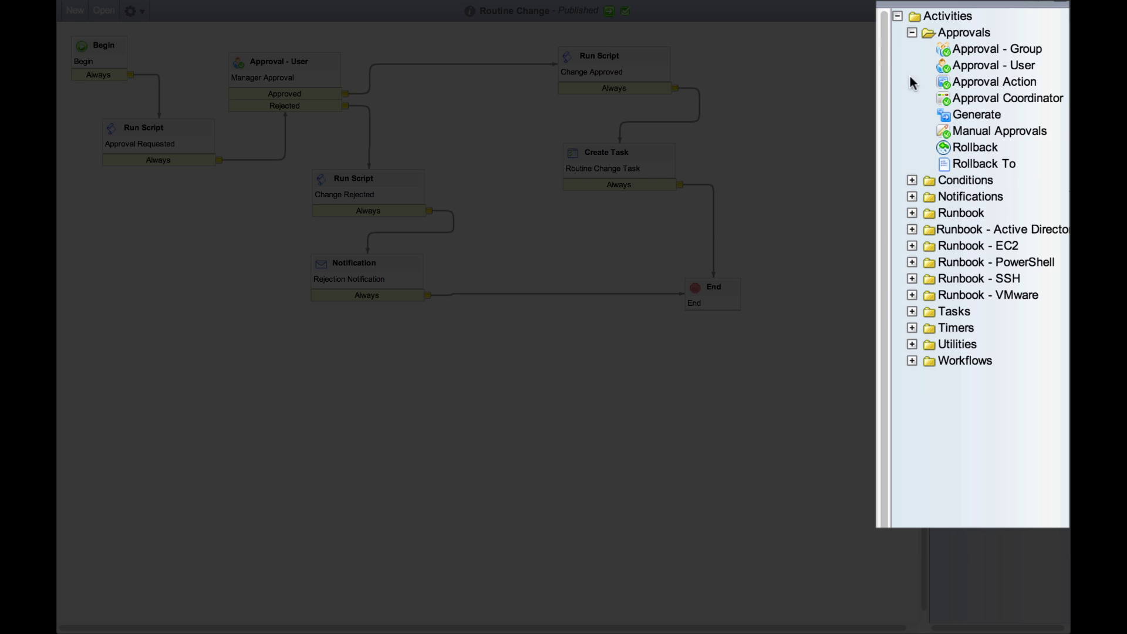
click(911, 180)
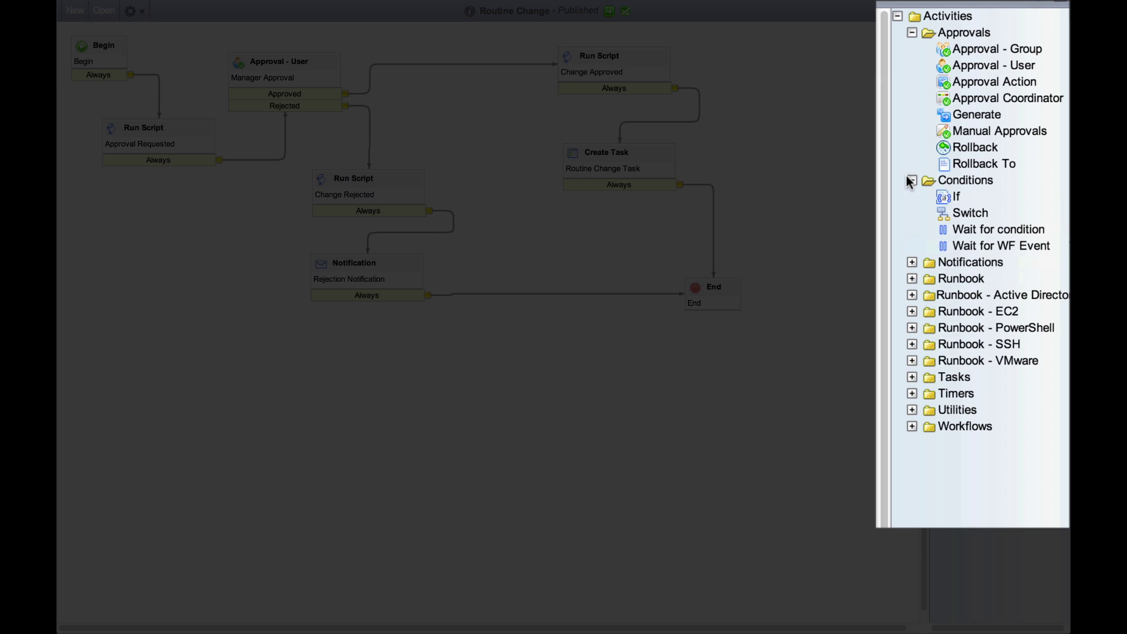
click(911, 261)
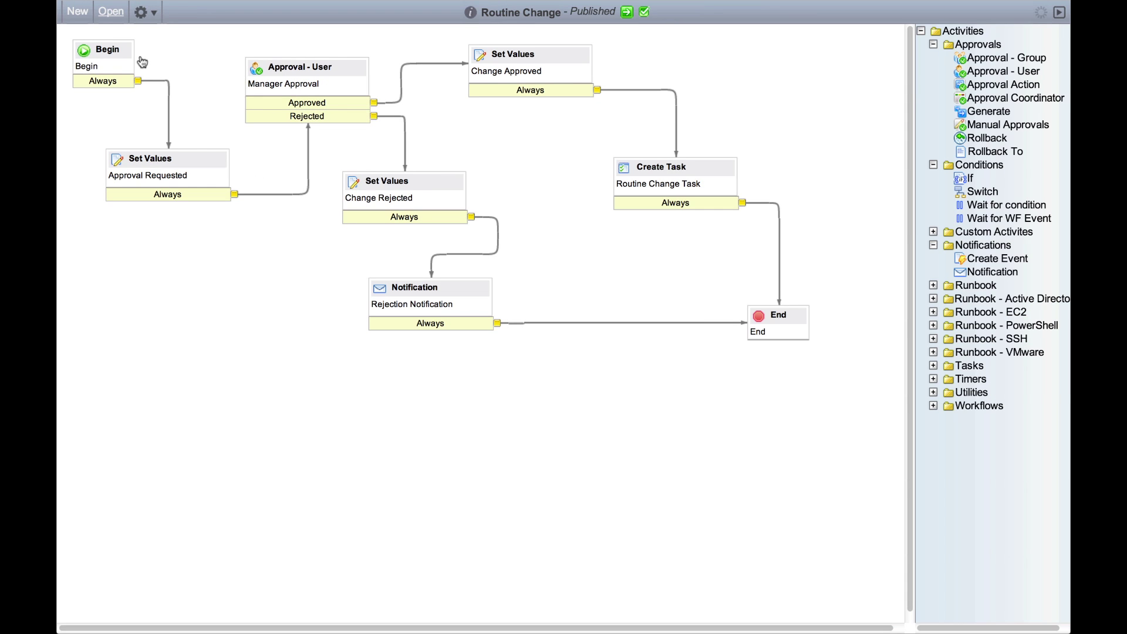
click(155, 13)
click(192, 137)
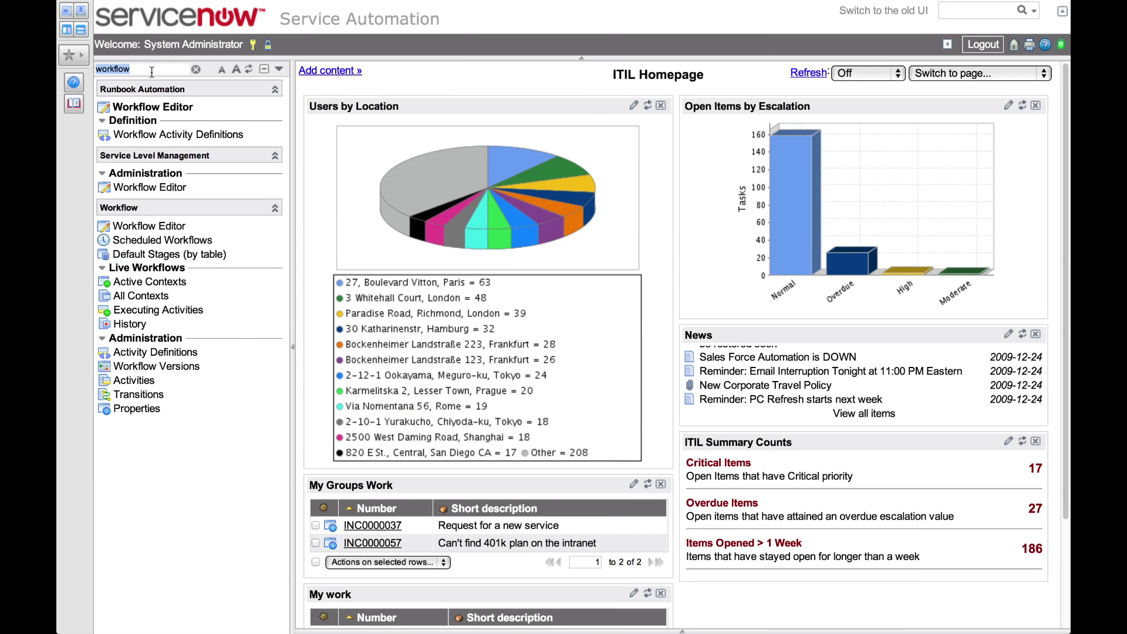
- Create a new change request with Type set to Routine and save it
text(change)
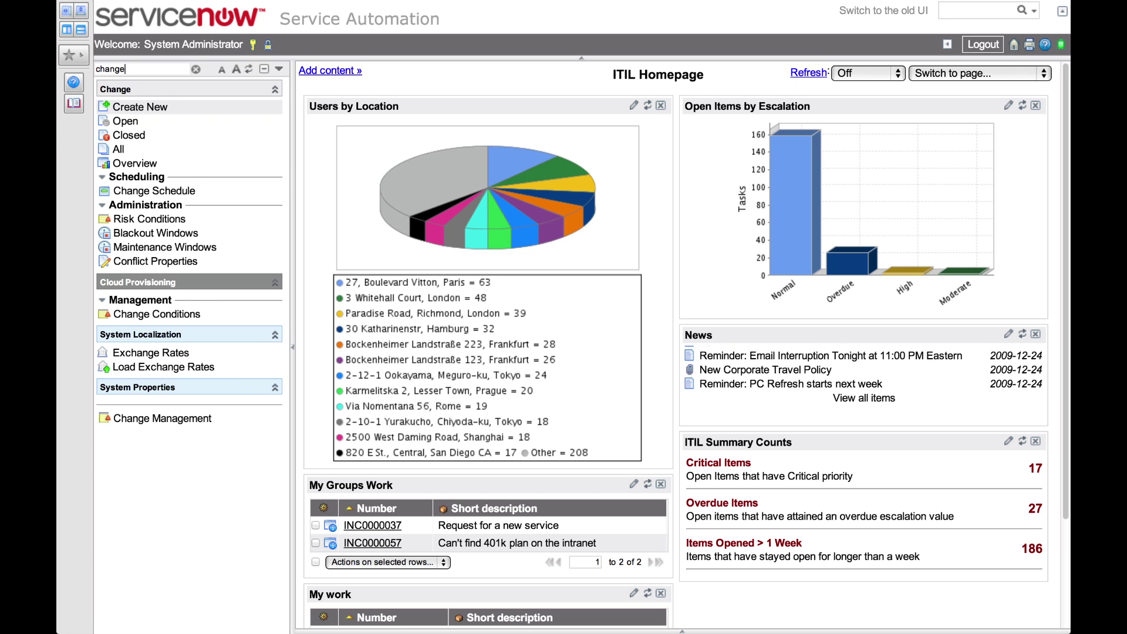
click(159, 107)
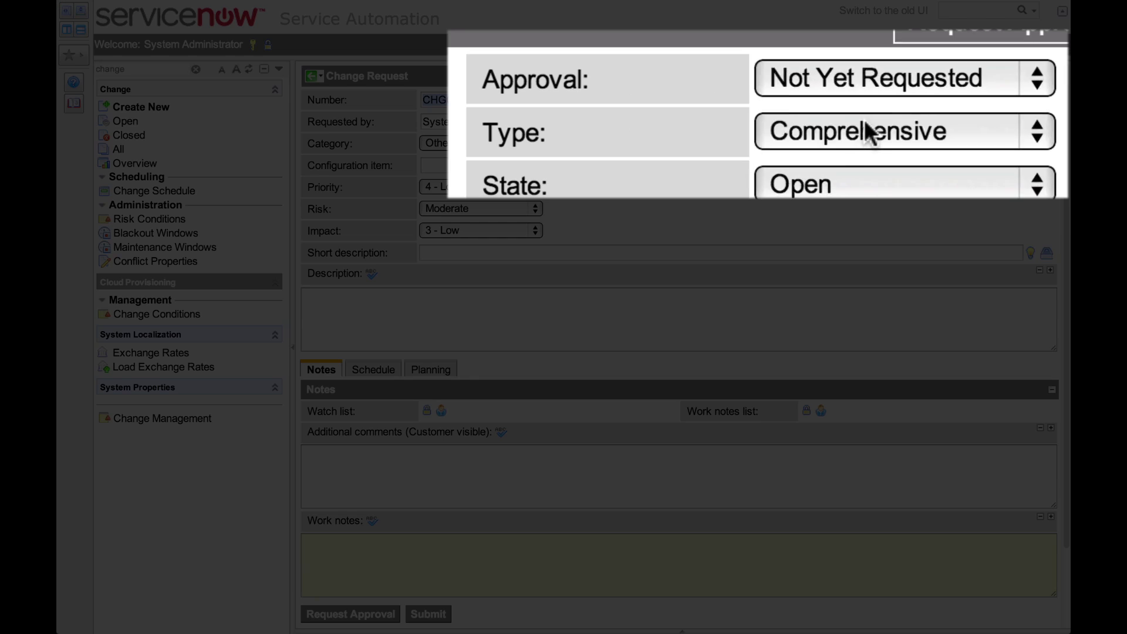
click(866, 122)
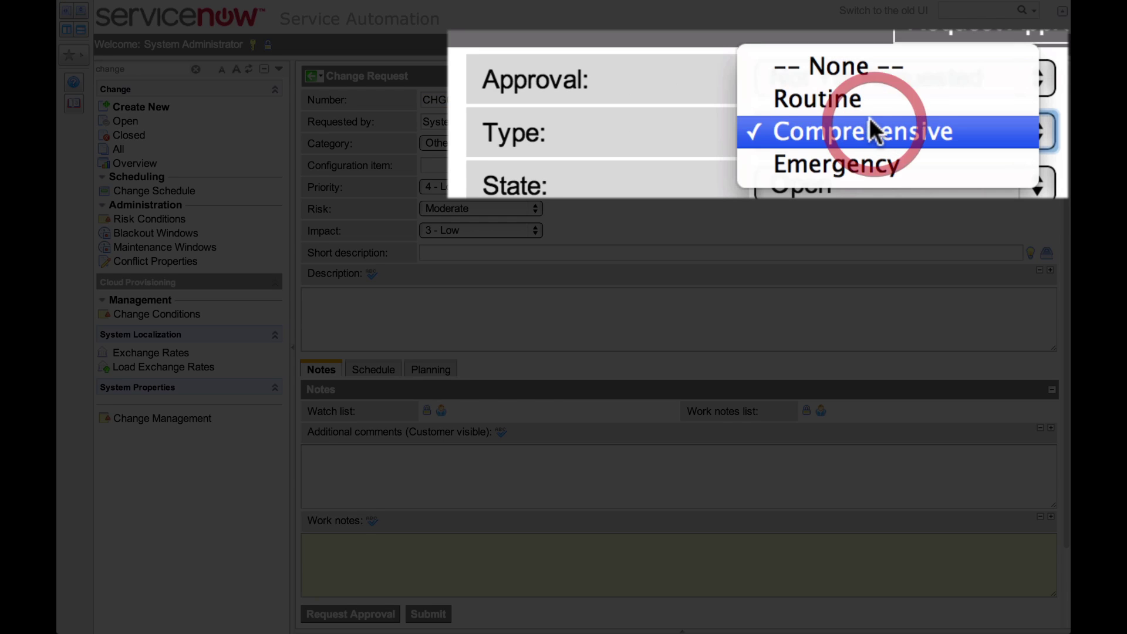
click(962, 102)
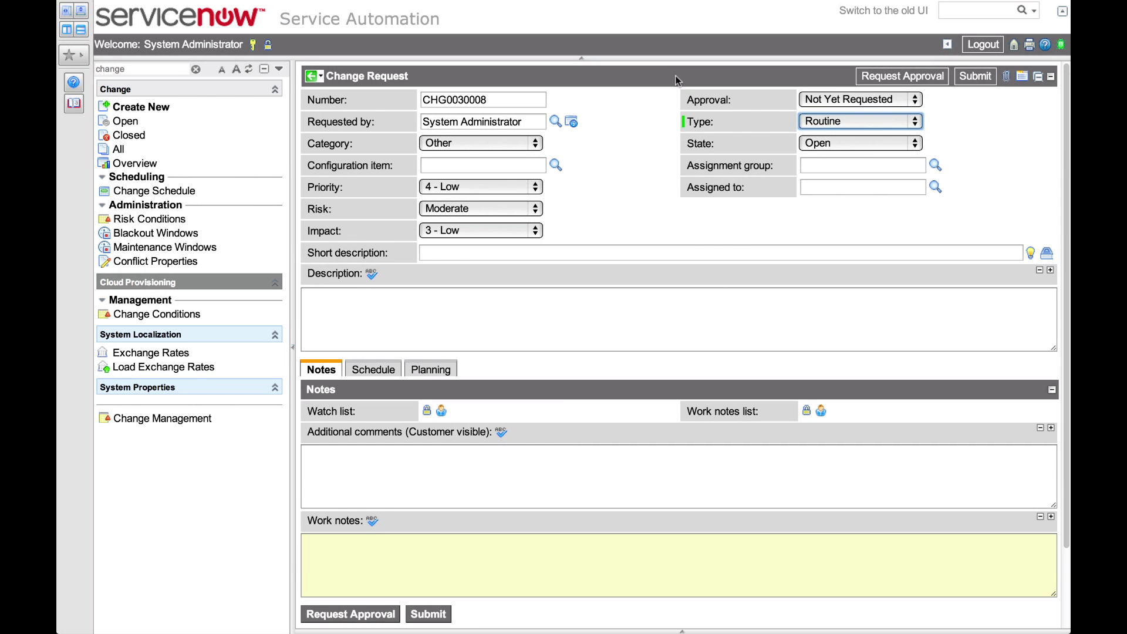
right_click(679, 79)
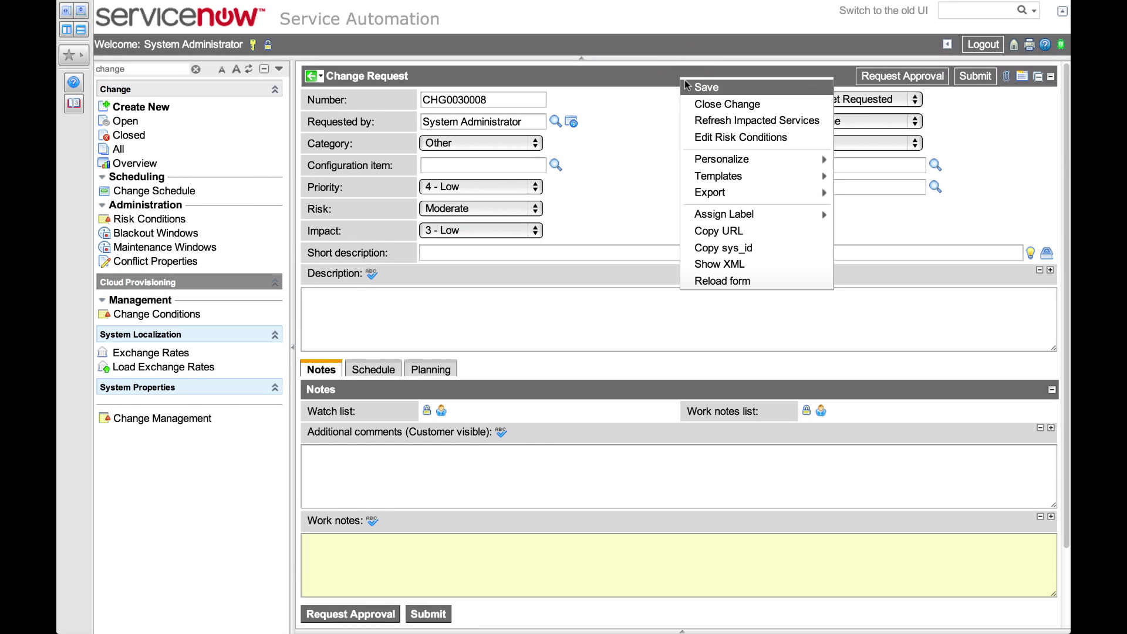
click(705, 87)
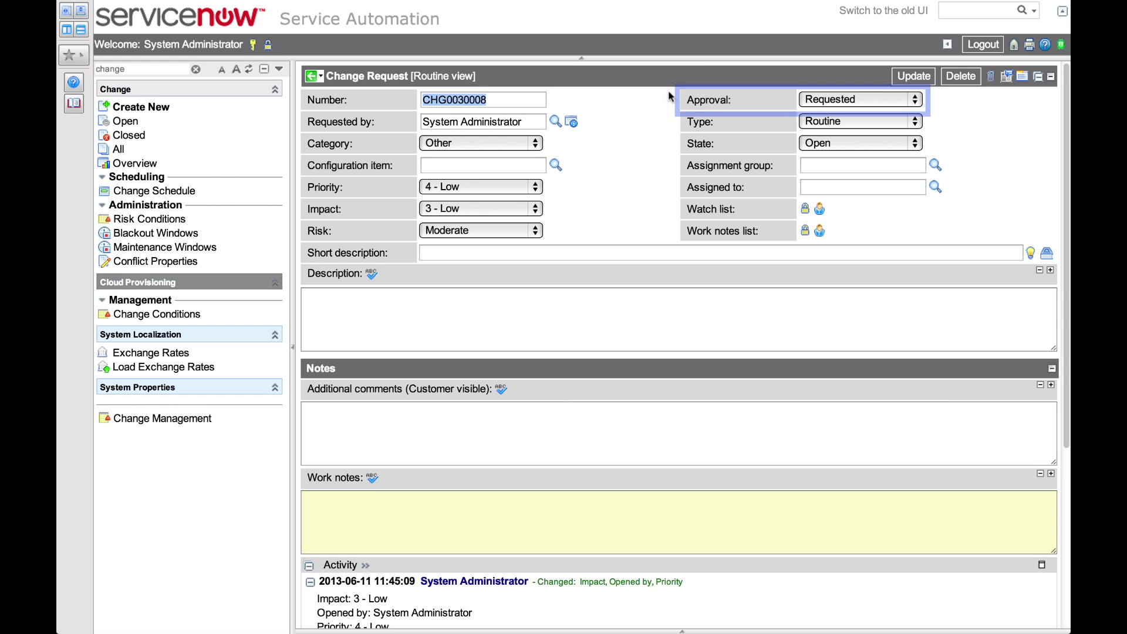
scroll(668, 90, down, 3)
scroll(668, 94, down, 5)
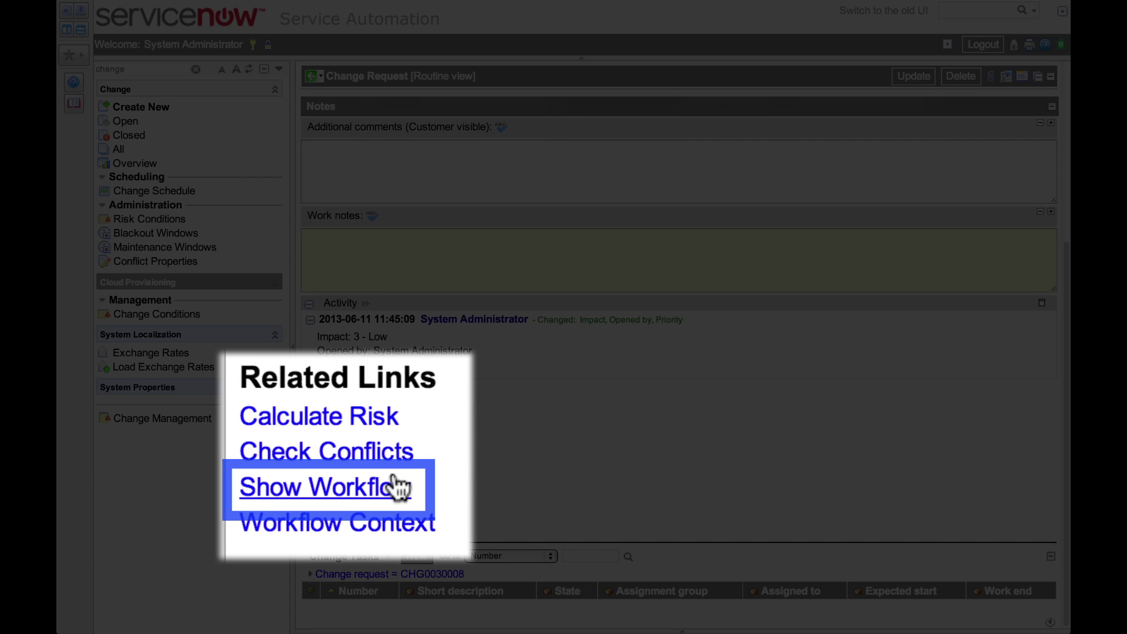
click(397, 483)
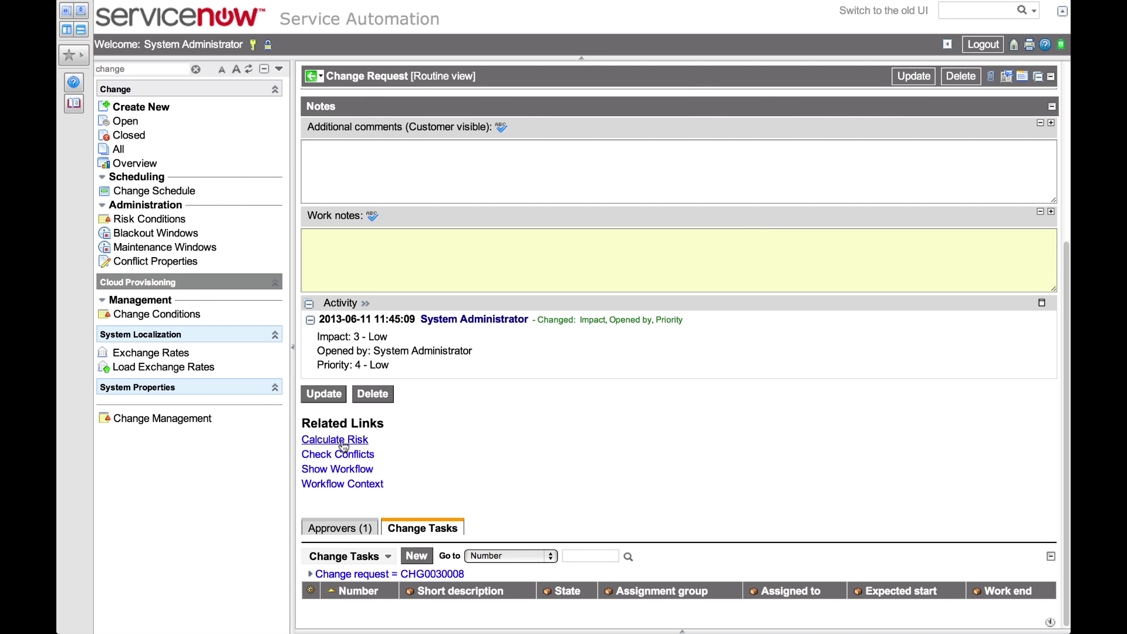
click(356, 527)
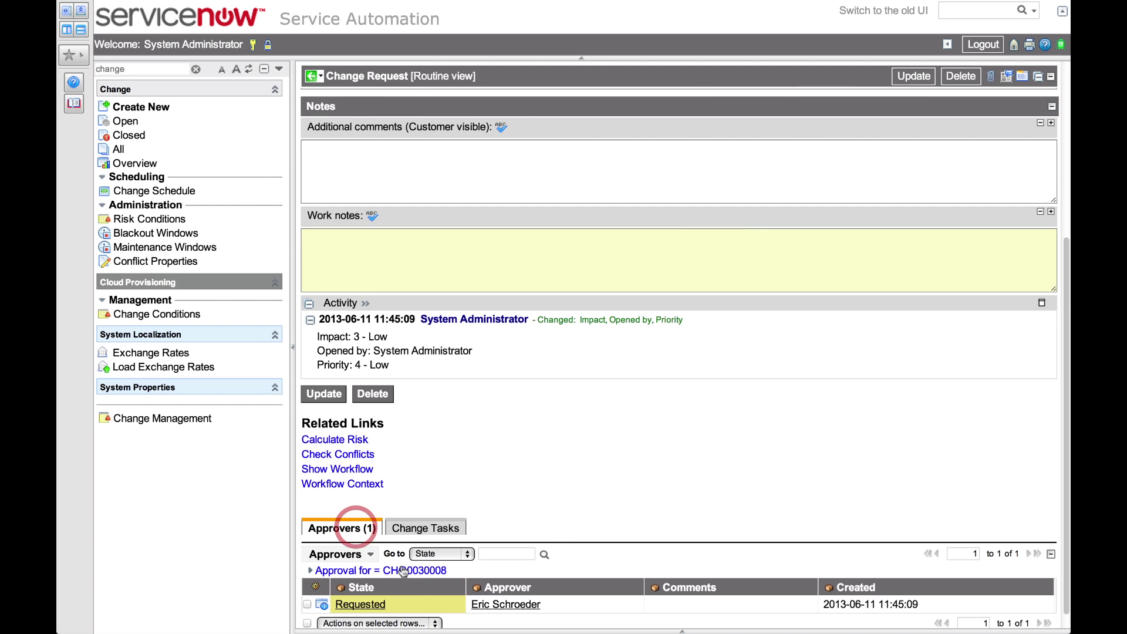
- Approve the pending Requested approval and view the workflow advanced to Routine Change Task
right_click(428, 603)
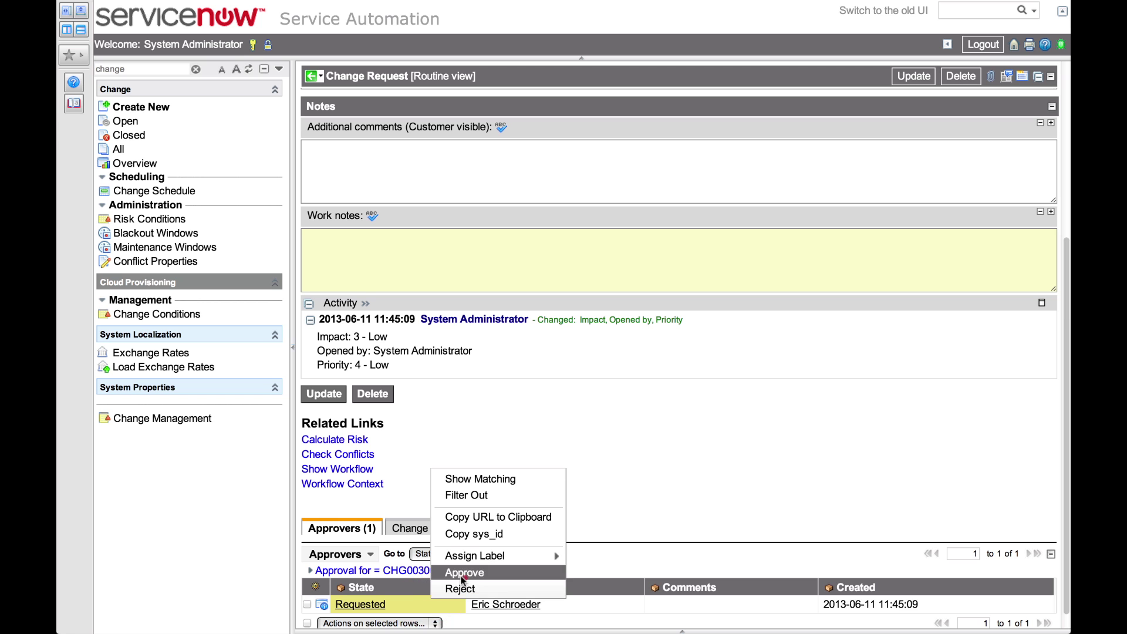
click(464, 572)
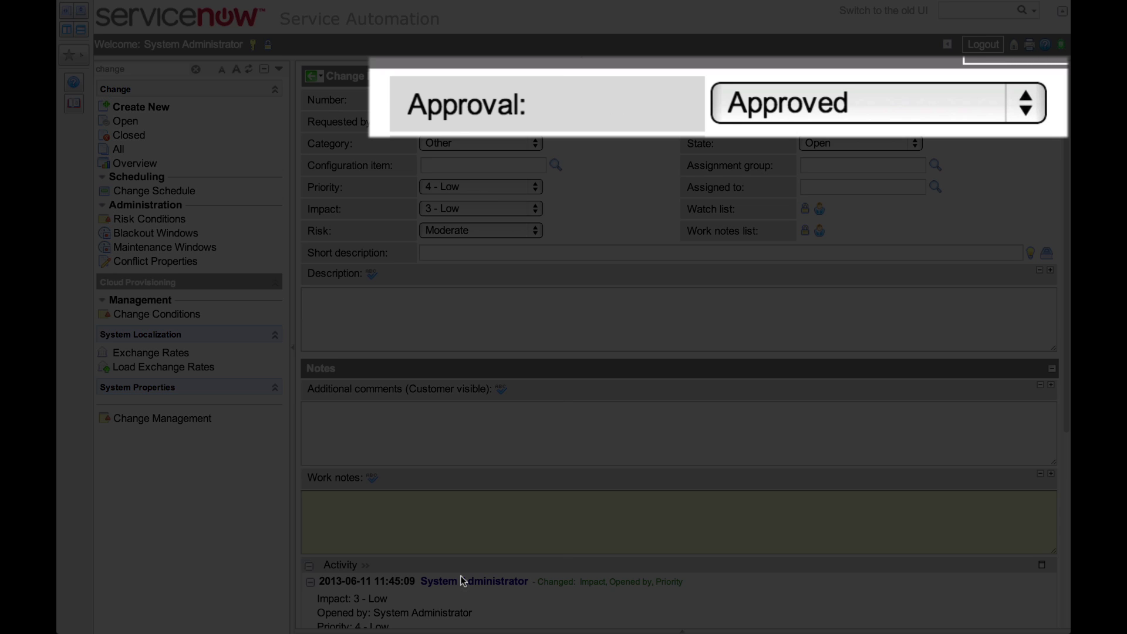
scroll(461, 578, down, 5)
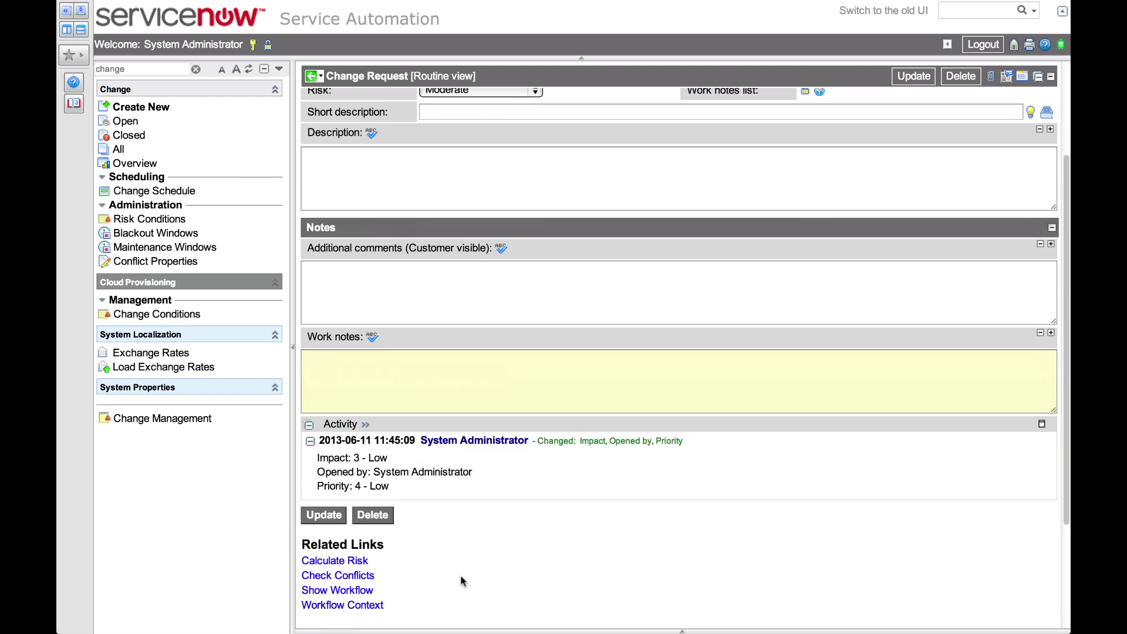
click(340, 590)
scroll(589, 557, up, 5)
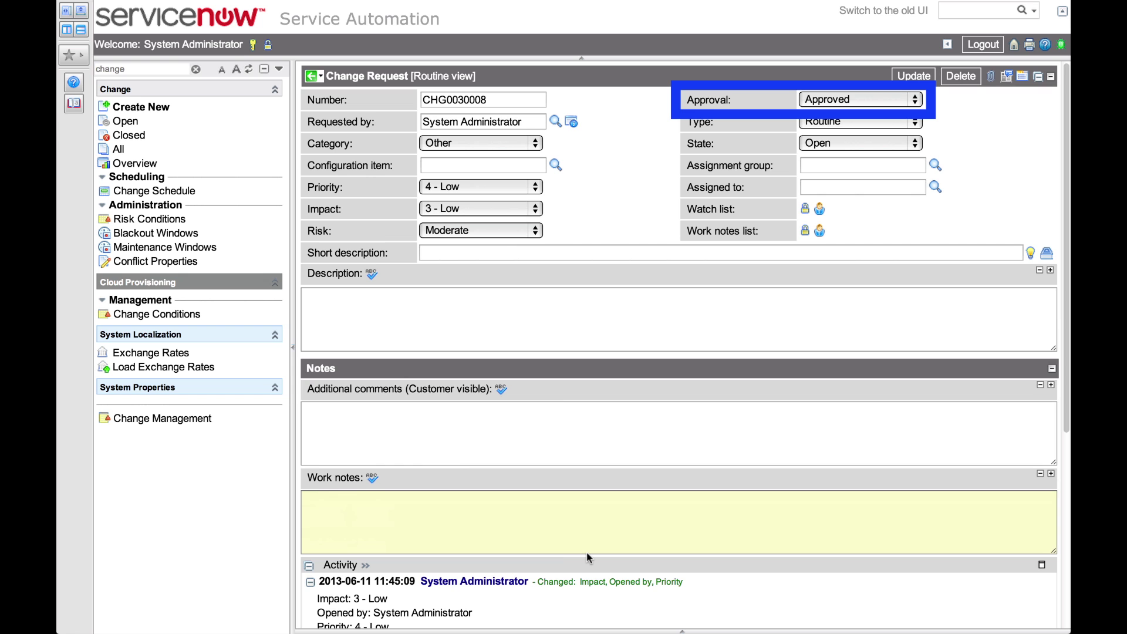
- Close the Routine Change Task from Change Tasks, then refresh the workflow diagram reaching End
scroll(588, 558, down, 6)
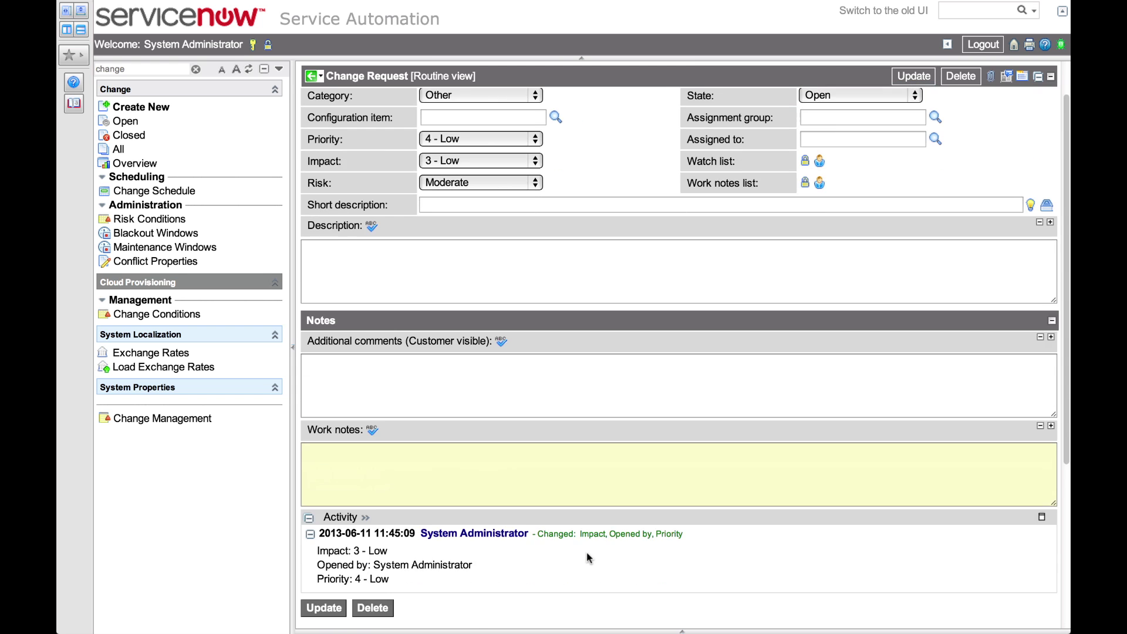
scroll(587, 587, down, 3)
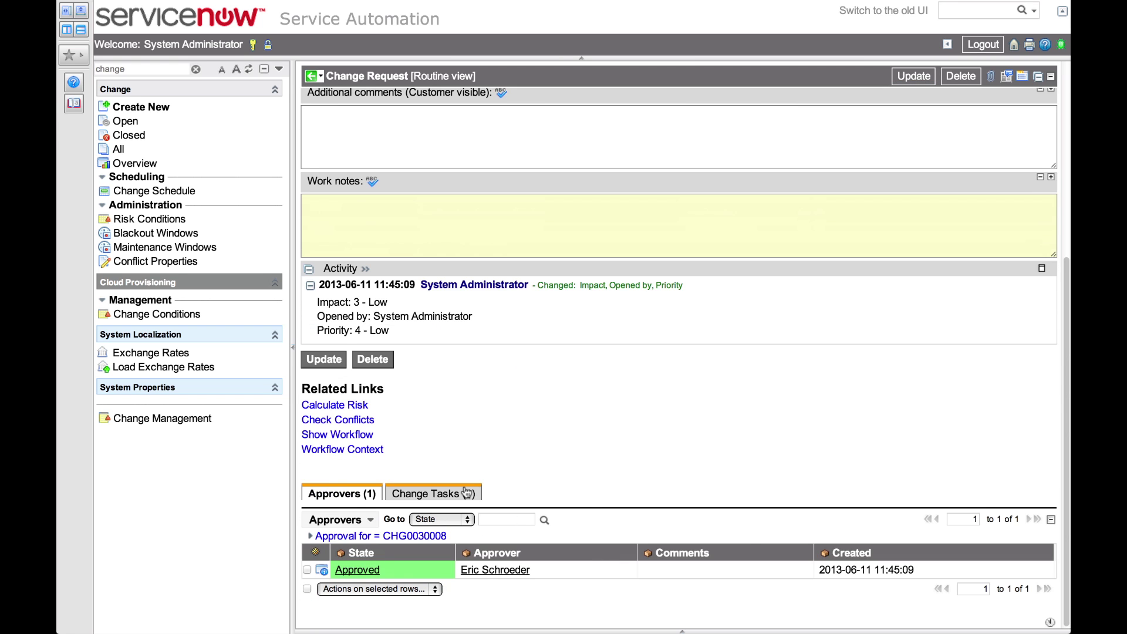
click(467, 493)
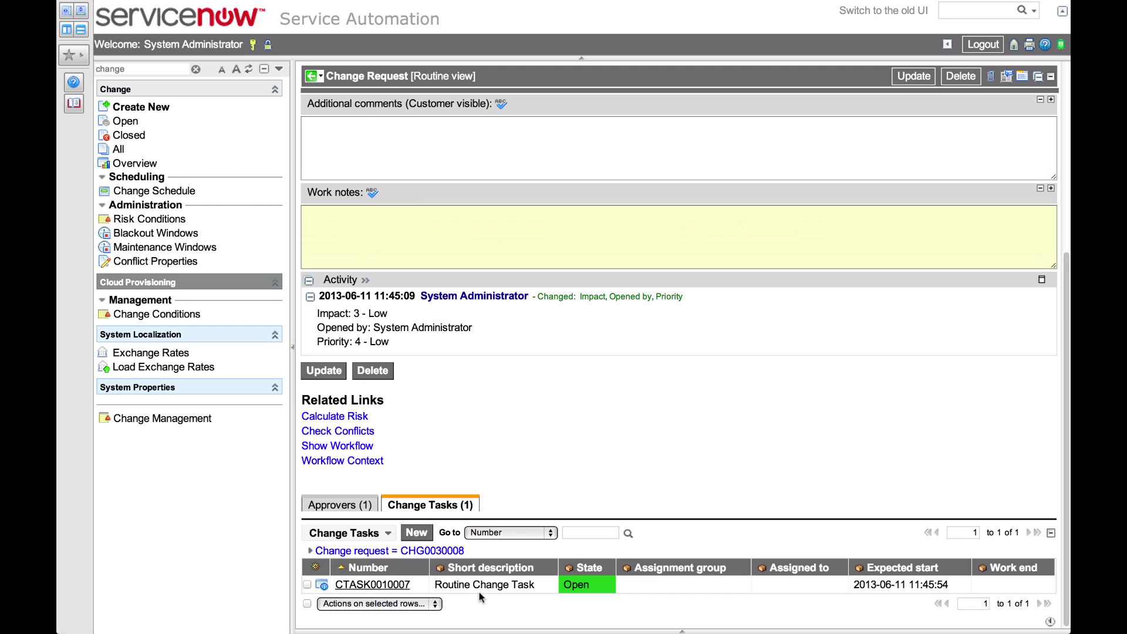
right_click(646, 591)
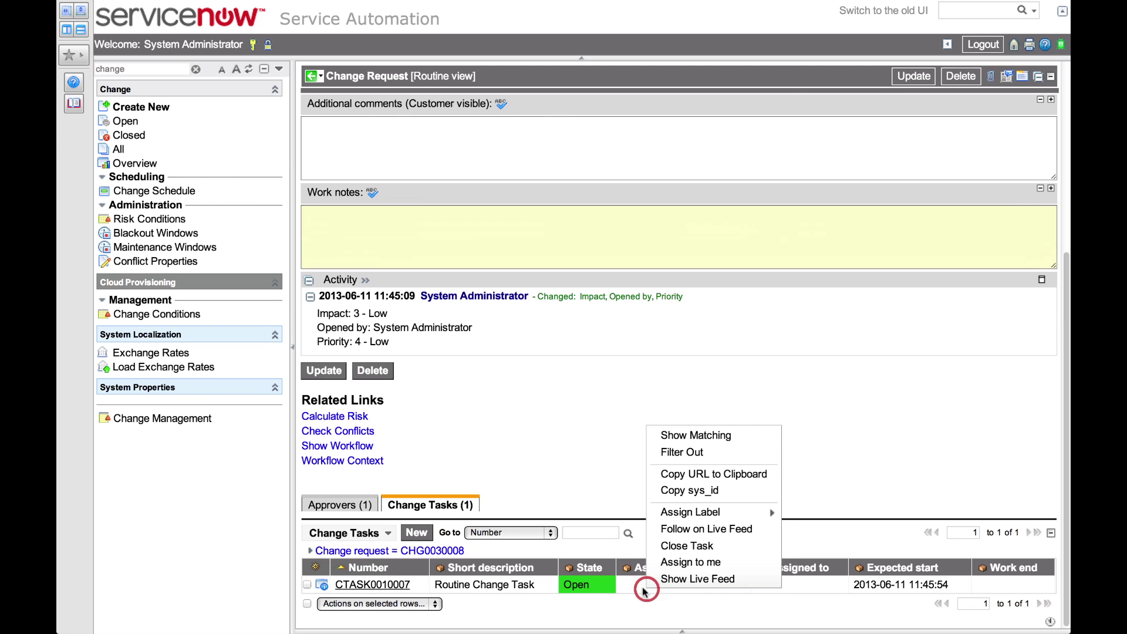
click(675, 547)
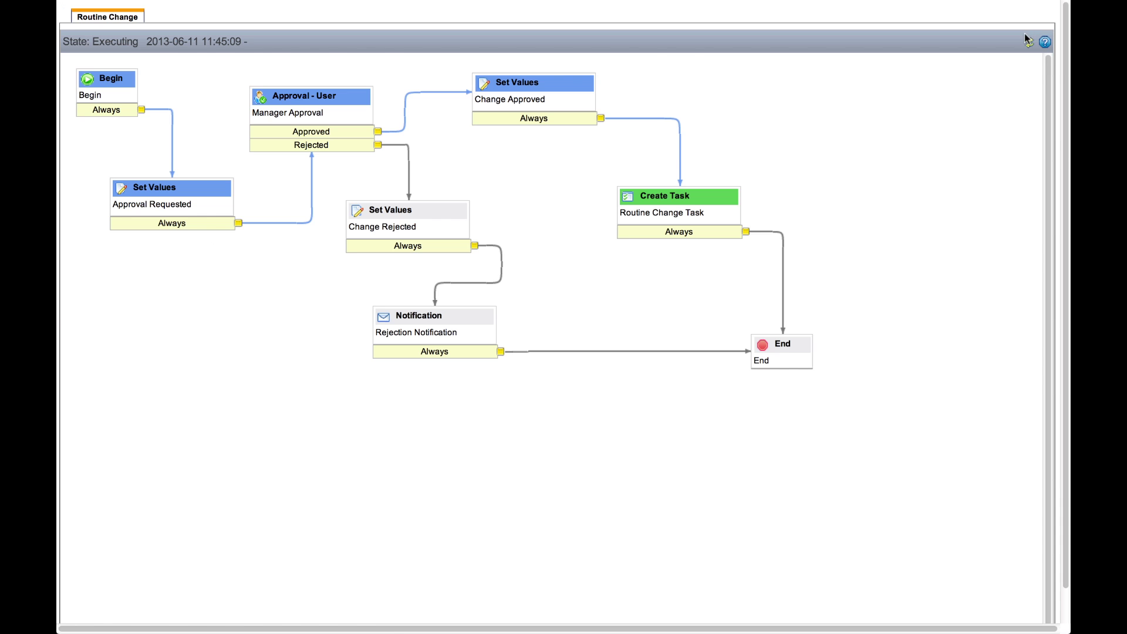
click(1028, 42)
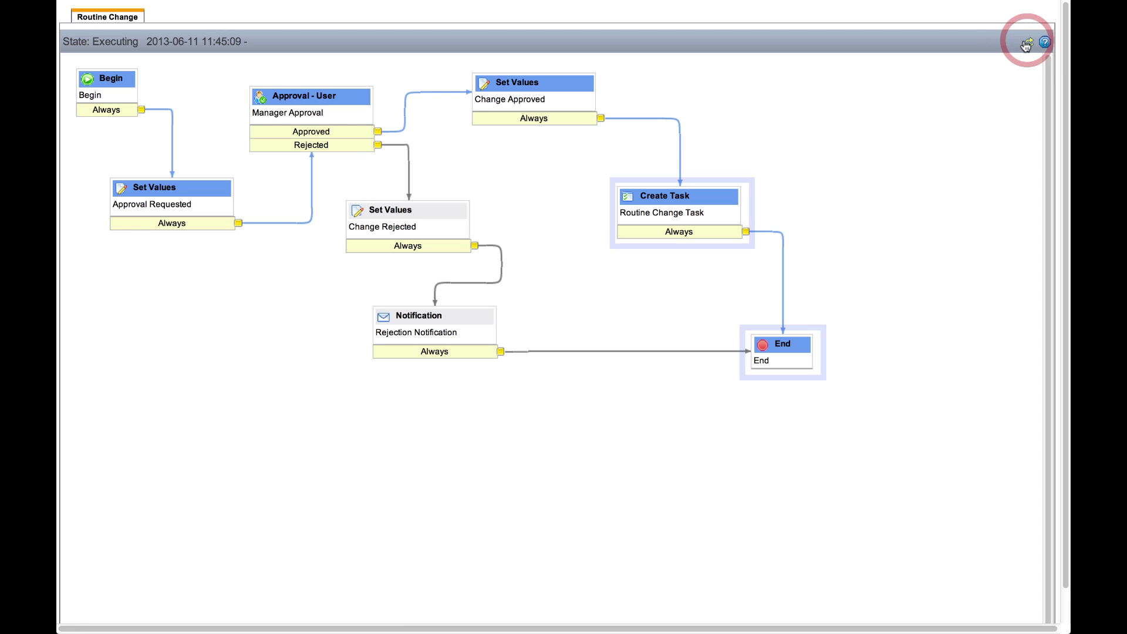